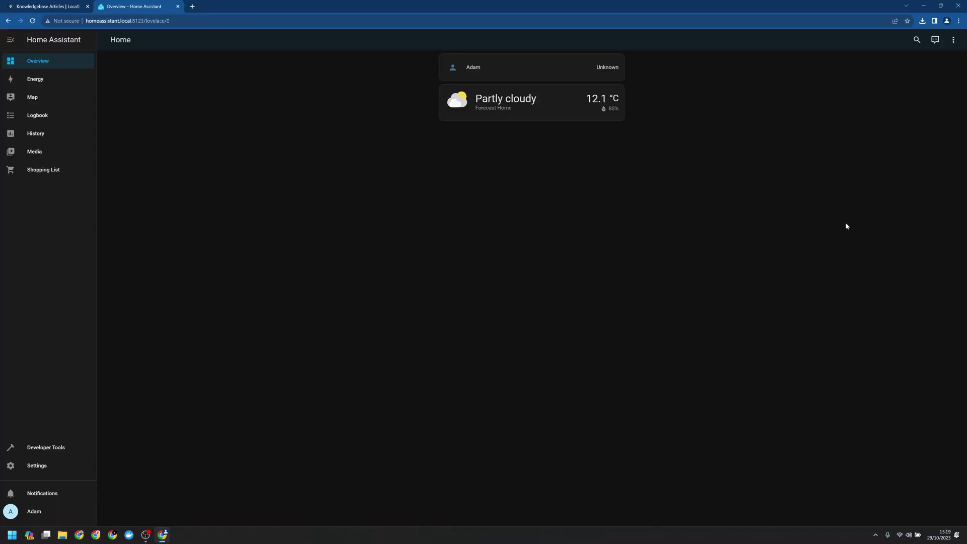
Connect the PC to the open 'Localbytes Plug PM' Wi-Fi network from Quick Settings
{"action": "left_click", "coordinate": [908, 534]}
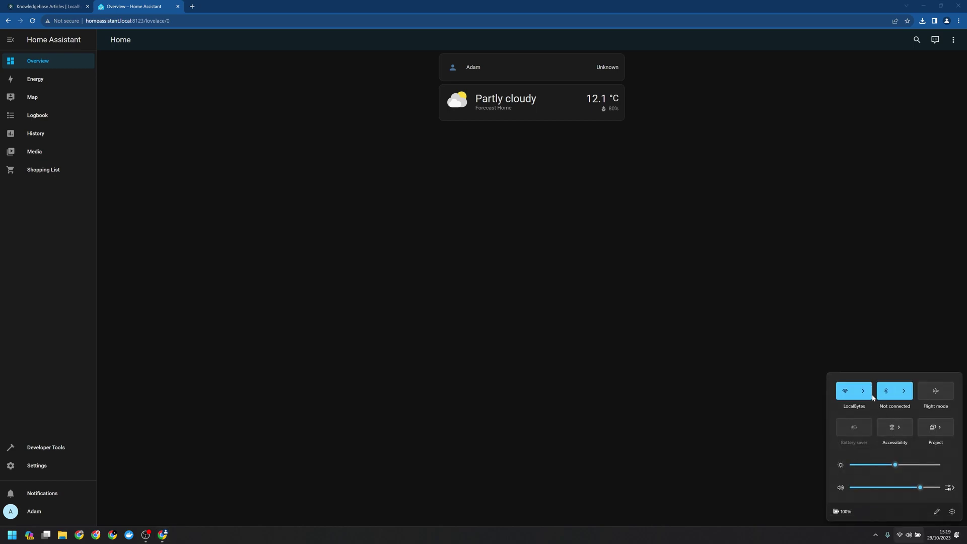
{"action": "left_click", "coordinate": [861, 389]}
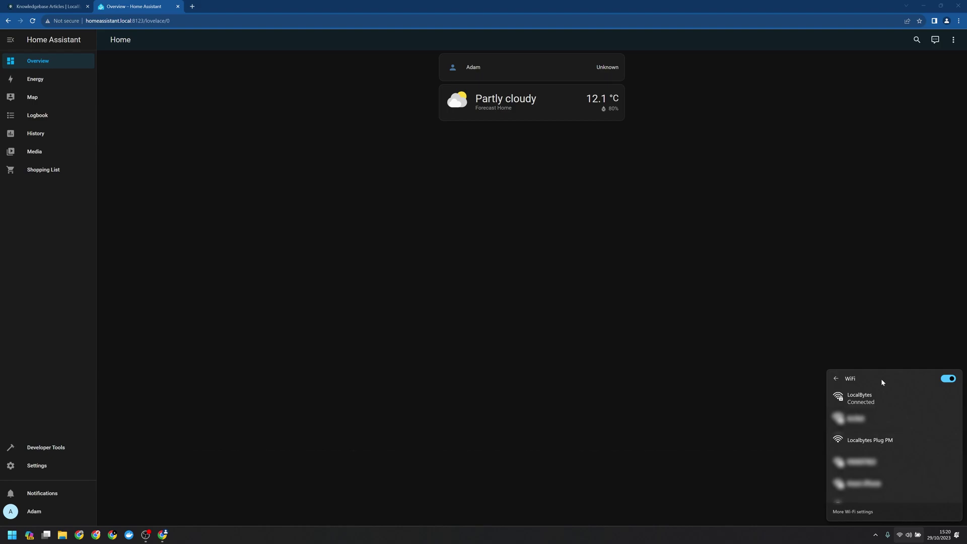
{"action": "left_click", "coordinate": [876, 440]}
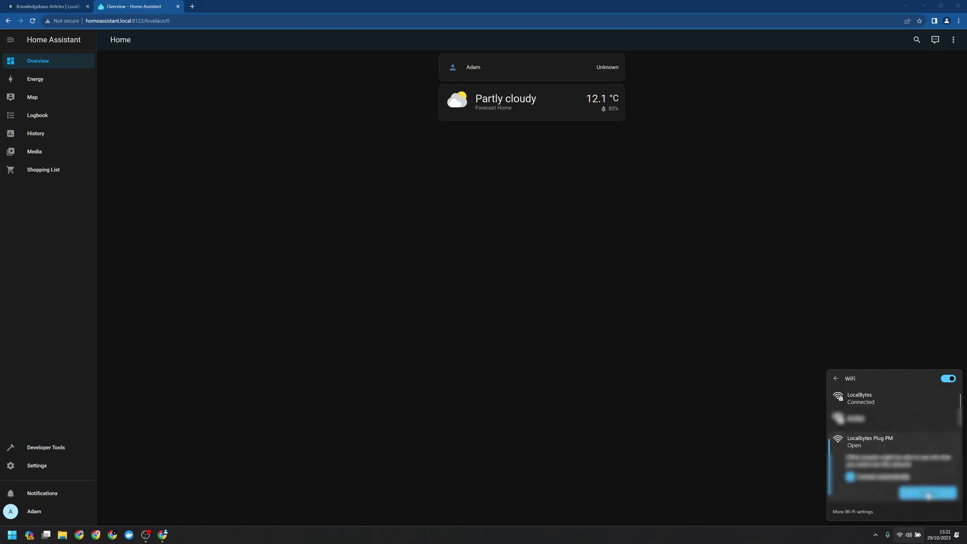
{"action": "left_click", "coordinate": [928, 494]}
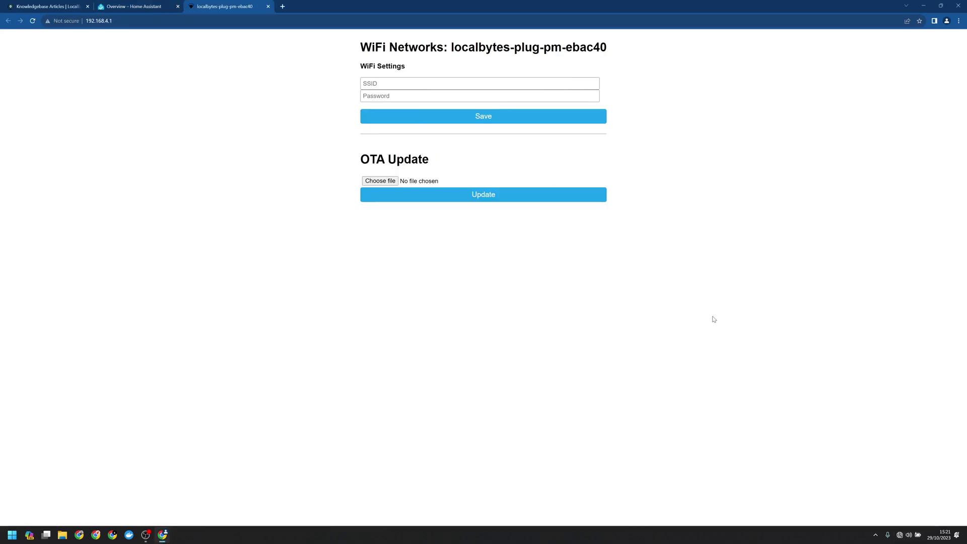
Save SSID 'LocalBytes' and the home Wi-Fi password on the plug's setup page
{"action": "left_click", "coordinate": [427, 83]}
{"action": "type", "text": "LocalBytes"}
{"action": "key", "text": "Tab"}
{"action": "type", "text": "•••••"}
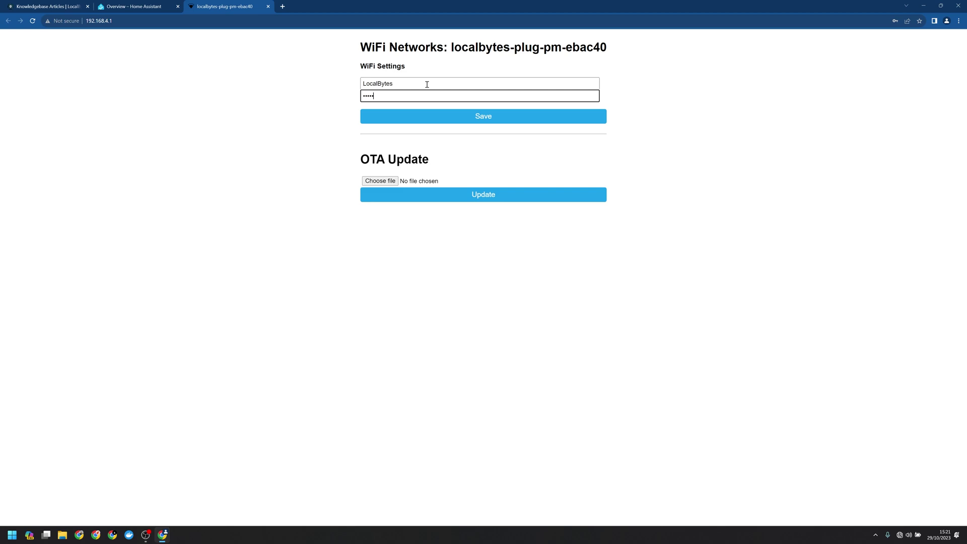
{"action": "type", "text": "•••••"}
{"action": "key", "text": "Return"}
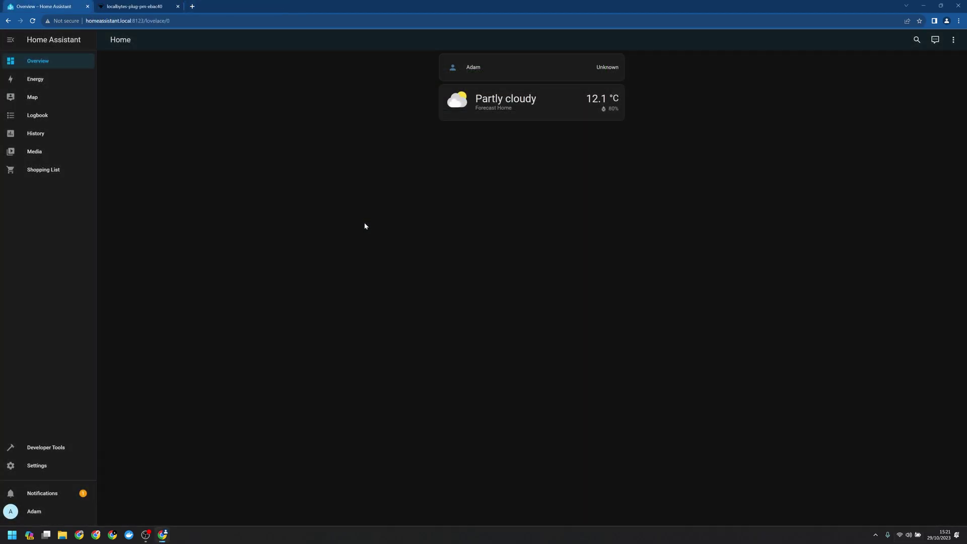
Go to Devices & Services and check the new-device notifications
{"action": "left_click", "coordinate": [44, 465]}
{"action": "left_click", "coordinate": [468, 96]}
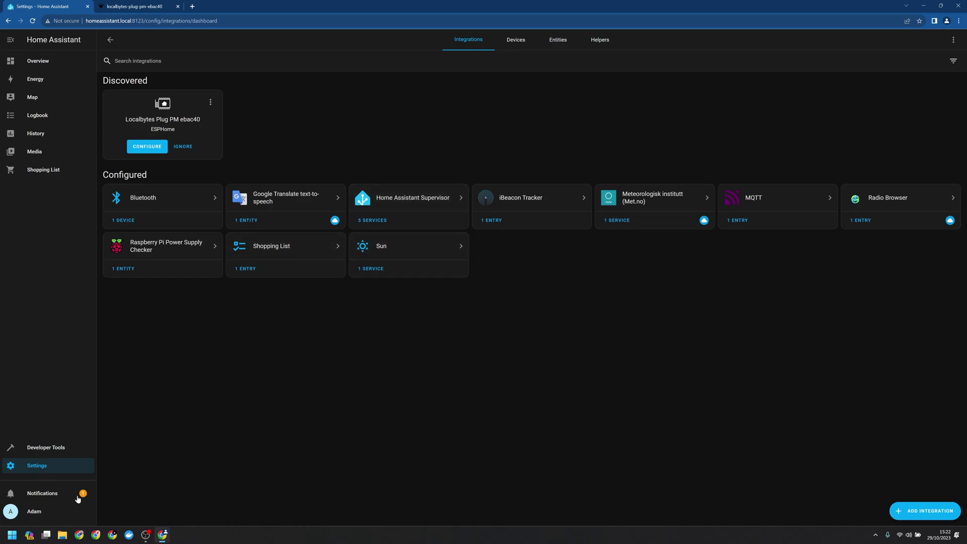
{"action": "left_click", "coordinate": [77, 498]}
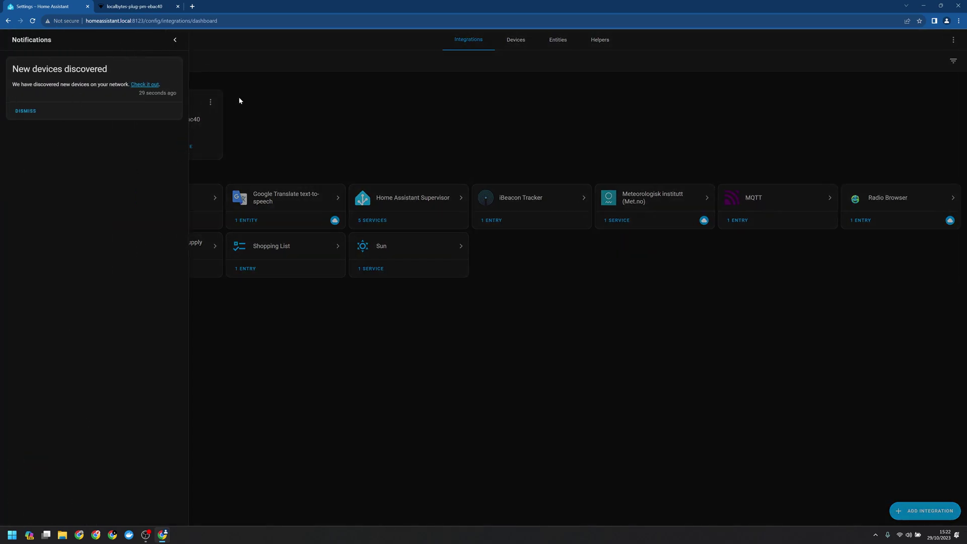
{"action": "left_click", "coordinate": [224, 390]}
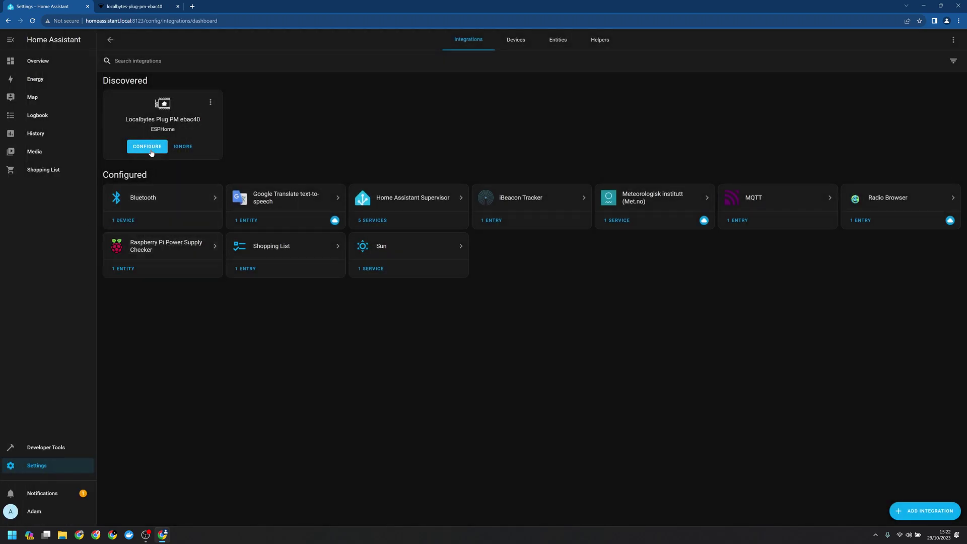
Add the discovered Localbytes Plug PM ebac40 ESPHome node and assign it to Living Room
{"action": "left_click", "coordinate": [151, 151]}
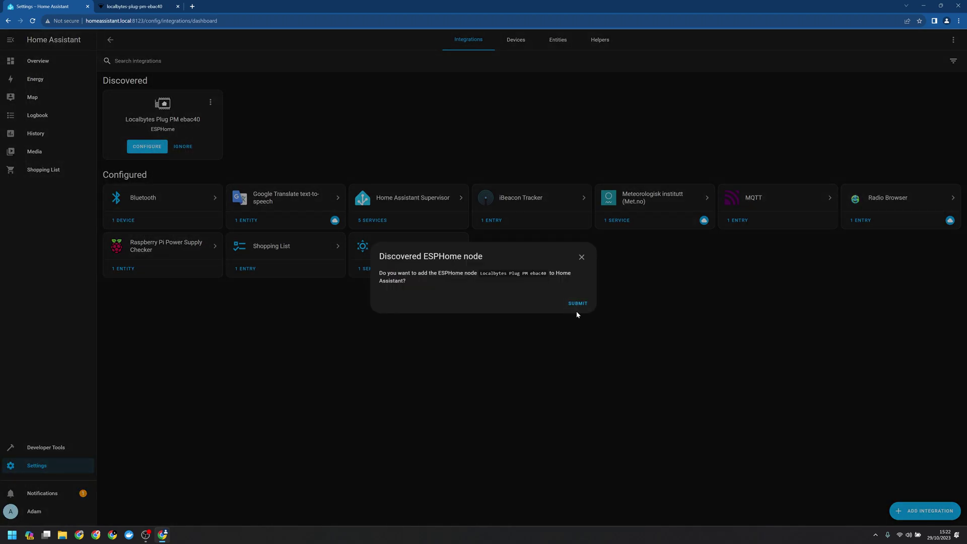
{"action": "left_click", "coordinate": [575, 303]}
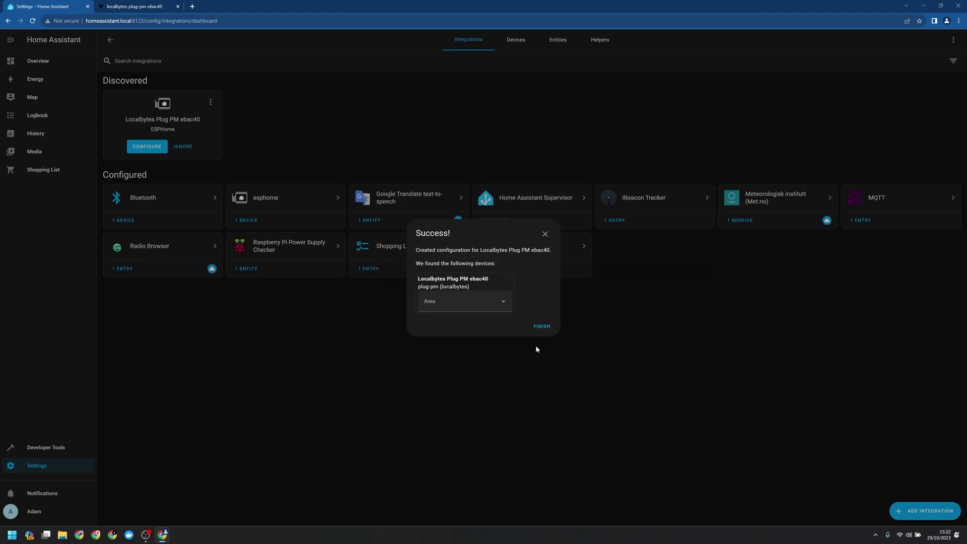
{"action": "left_click", "coordinate": [475, 303]}
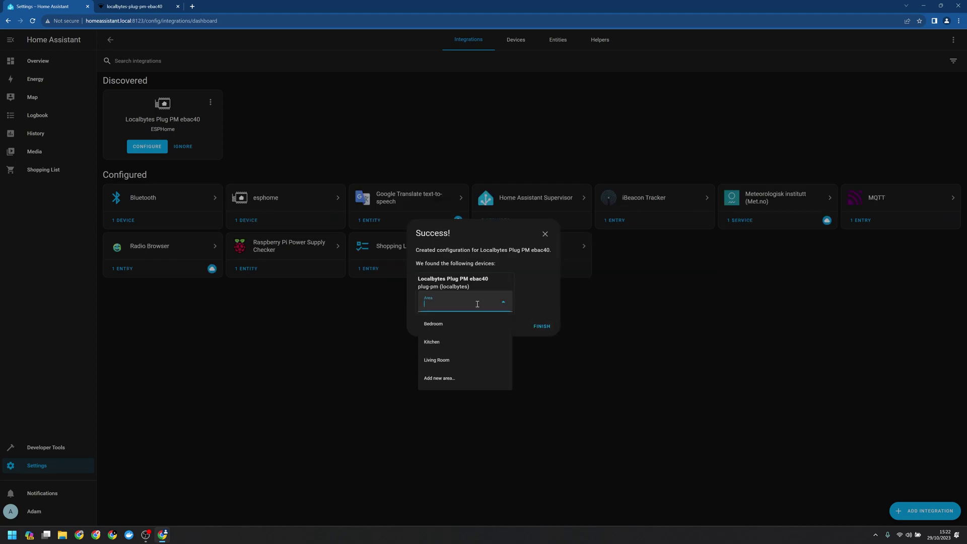
{"action": "left_click", "coordinate": [436, 364]}
{"action": "left_click", "coordinate": [542, 327]}
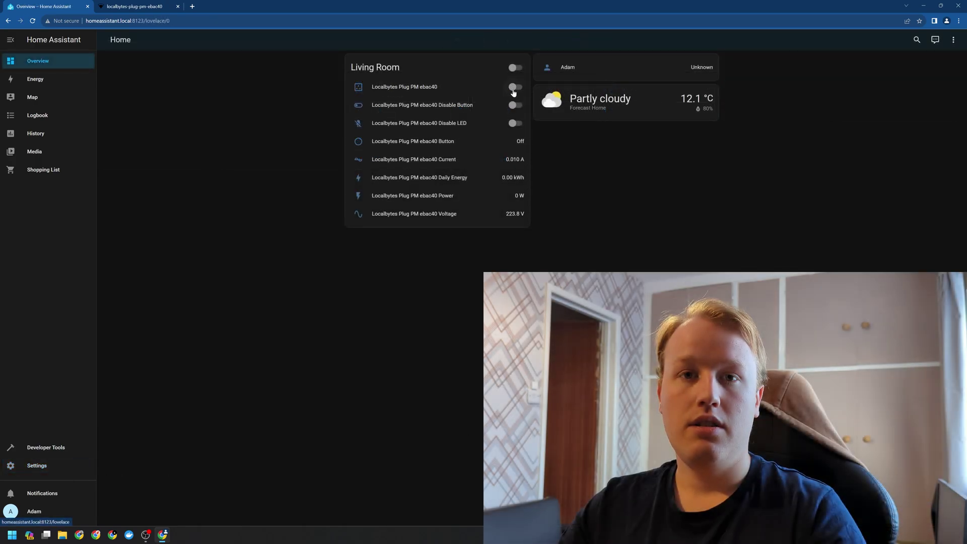
Toggle the plug's power, Disable Button and Disable LED switches on then off, and open the plug's details
{"action": "left_click", "coordinate": [514, 88]}
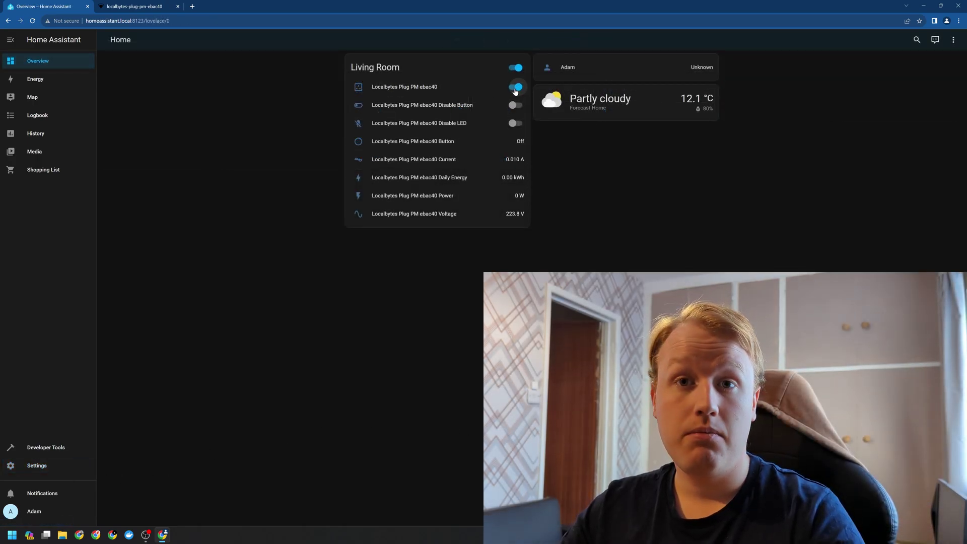
{"action": "left_click", "coordinate": [514, 88]}
{"action": "left_click", "coordinate": [511, 106]}
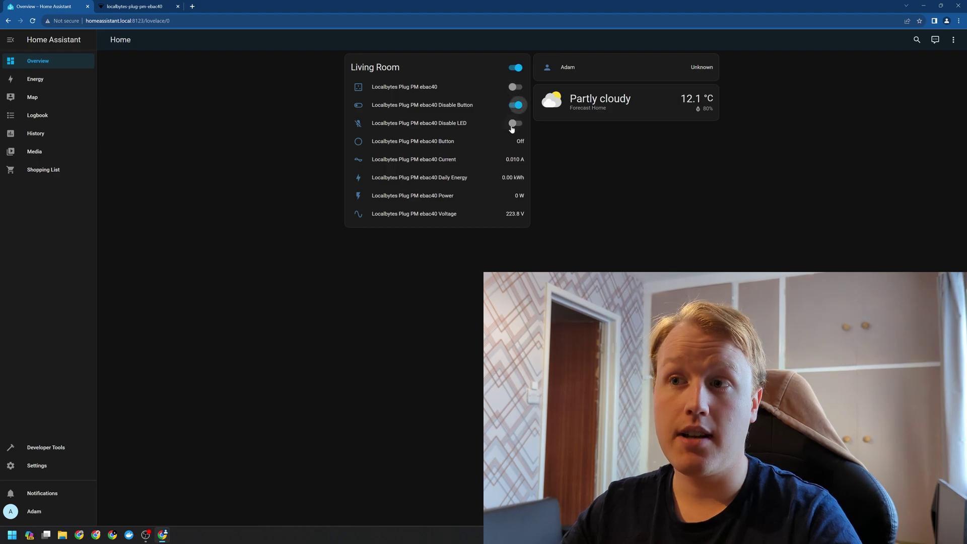
{"action": "left_click", "coordinate": [513, 129]}
{"action": "left_click", "coordinate": [514, 125]}
{"action": "left_click", "coordinate": [515, 105]}
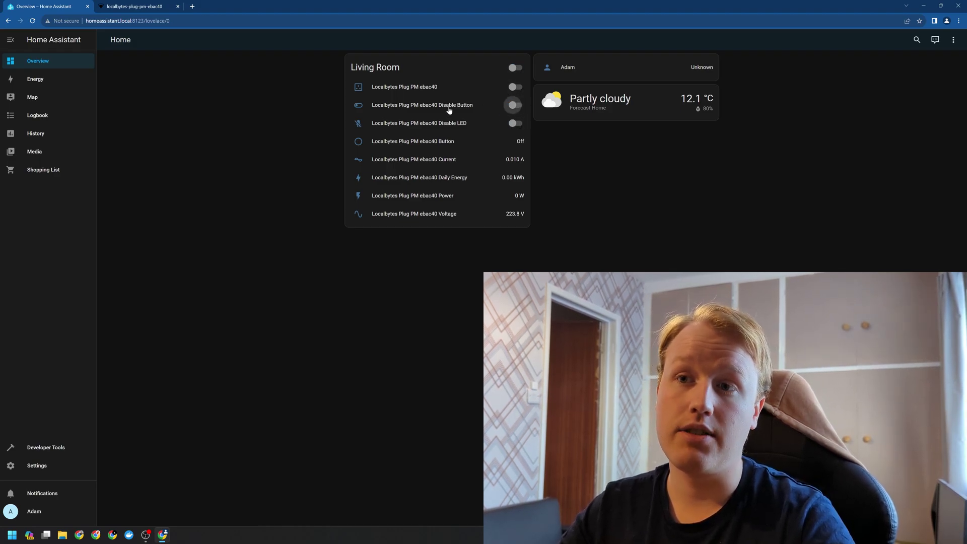
{"action": "left_click", "coordinate": [420, 88]}
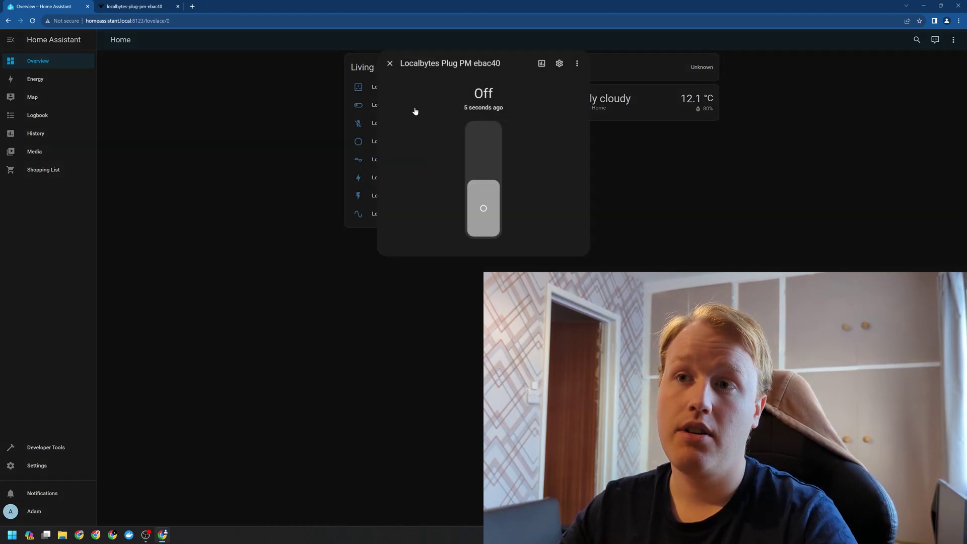
Set the plug entity's Show as option to Outlet and close its settings
{"action": "left_click", "coordinate": [561, 59]}
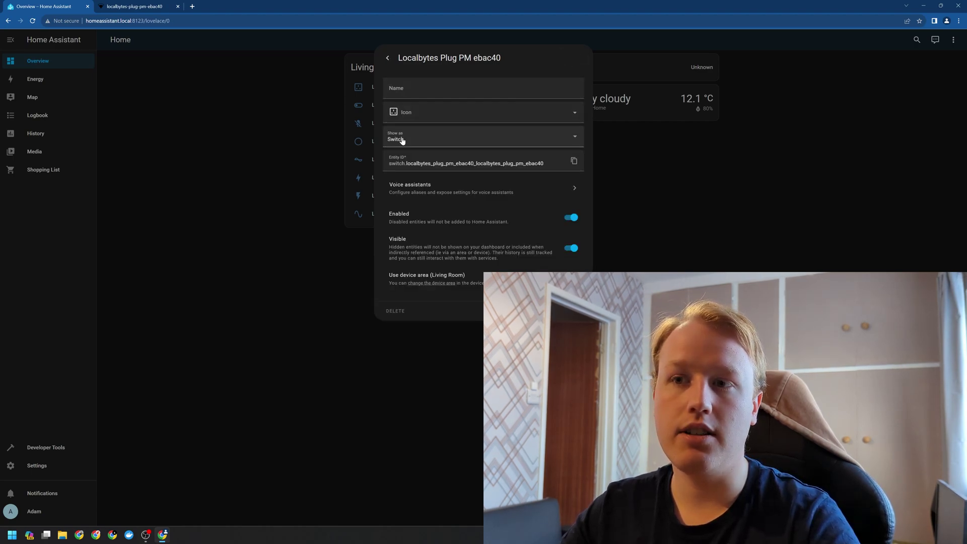
{"action": "left_click", "coordinate": [402, 141]}
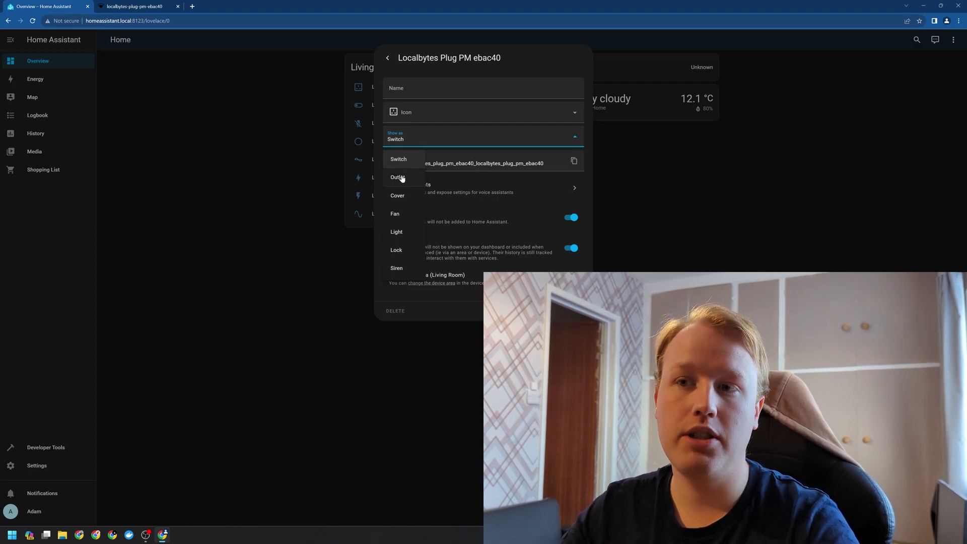
{"action": "left_click", "coordinate": [401, 177]}
{"action": "key", "text": "Escape"}
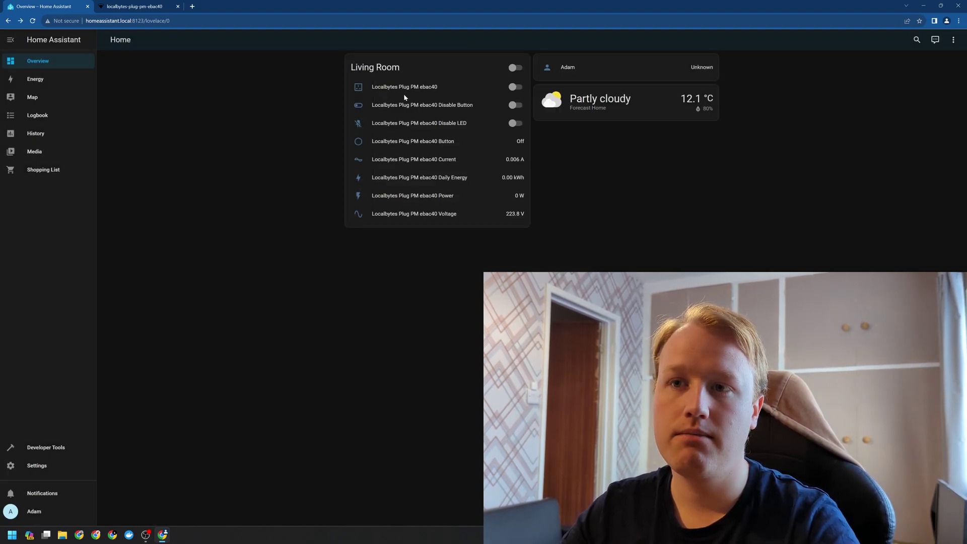
Change the plug's Show as option to Light and confirm the conversion
{"action": "left_click", "coordinate": [404, 88]}
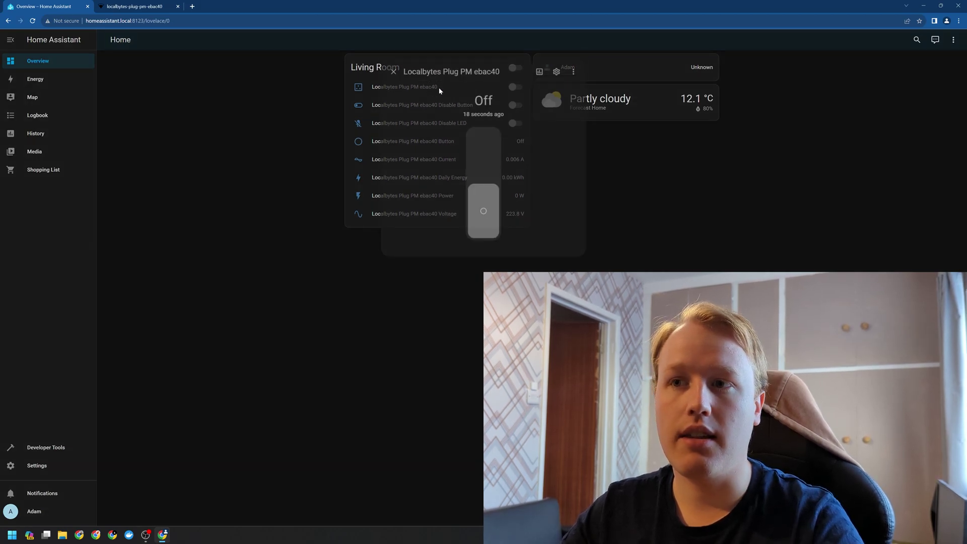
{"action": "left_click", "coordinate": [562, 59]}
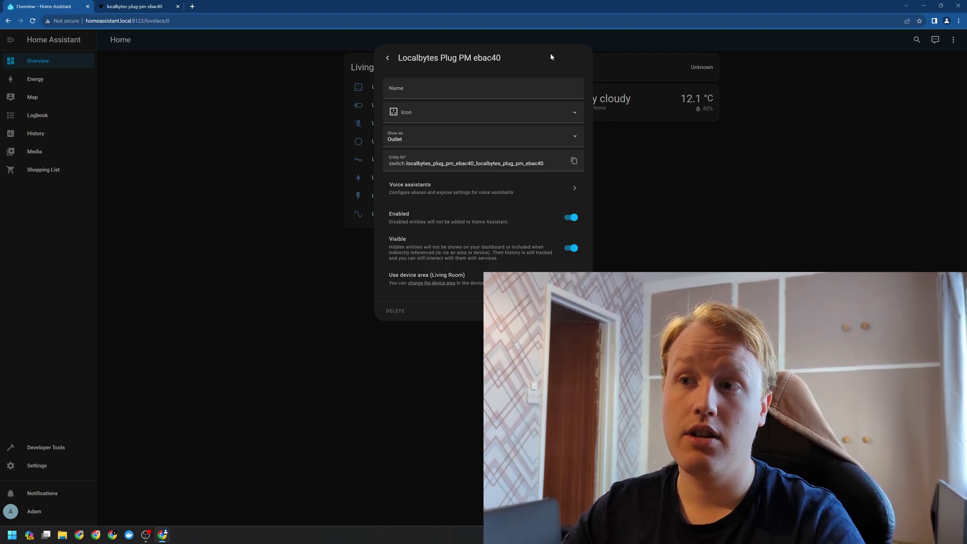
{"action": "left_click", "coordinate": [395, 143]}
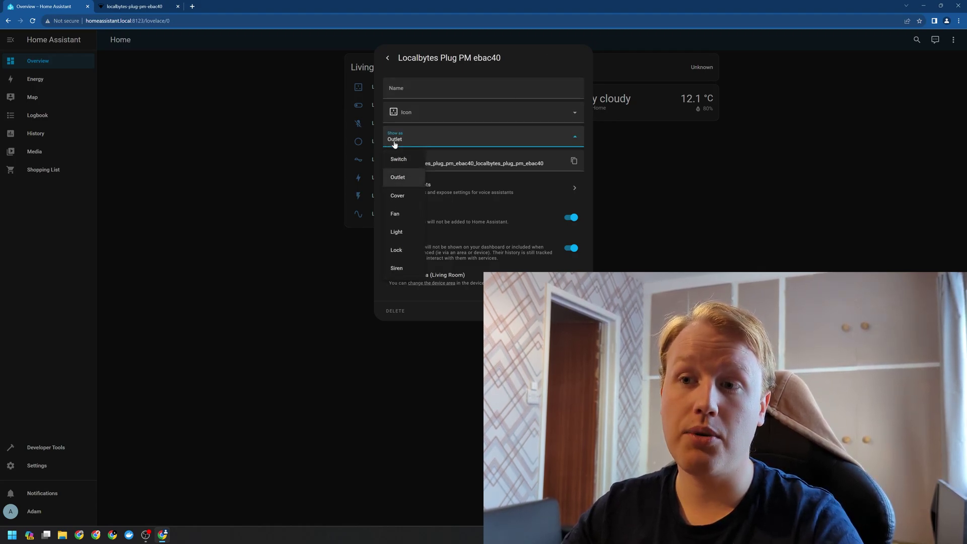
{"action": "left_click", "coordinate": [395, 233]}
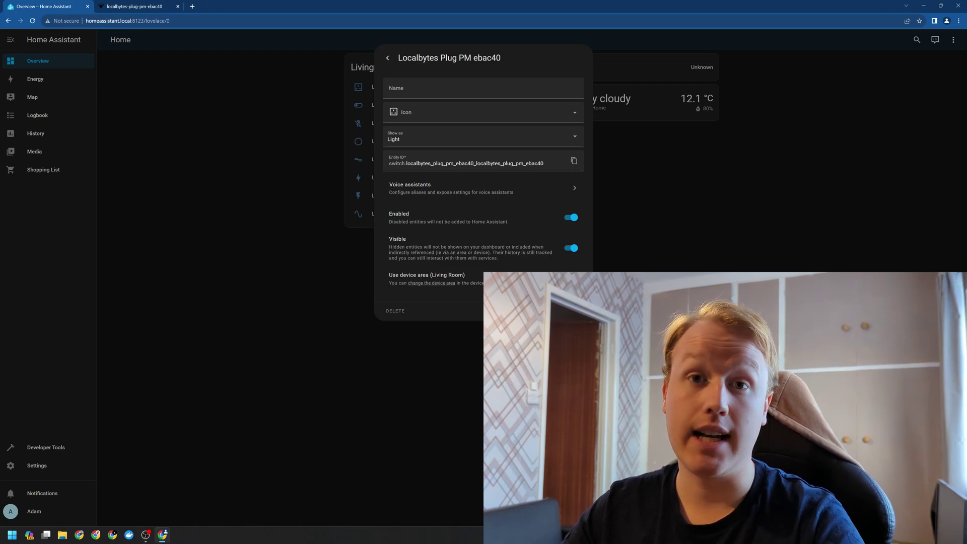
{"action": "key", "text": "Return"}
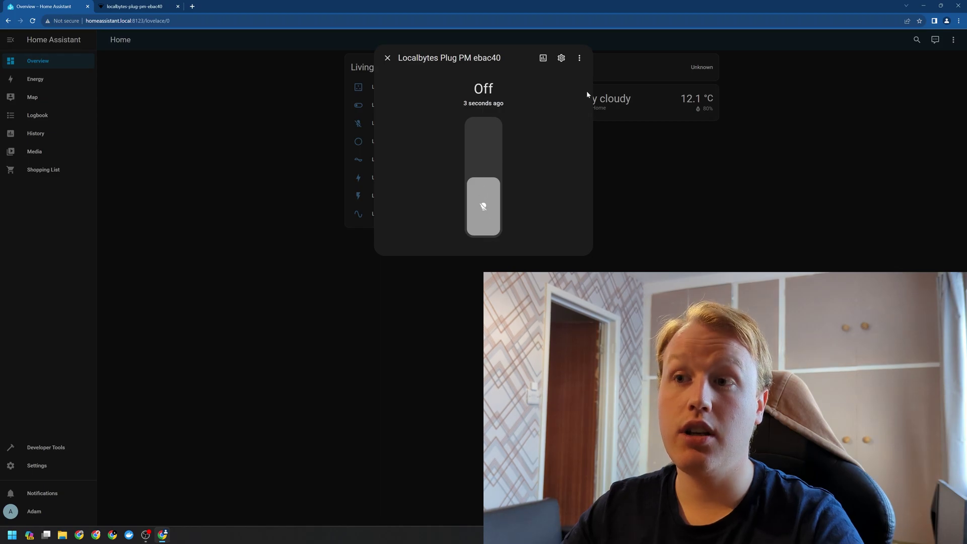
Switch the new light on and off, then close its controls
{"action": "left_click", "coordinate": [479, 148]}
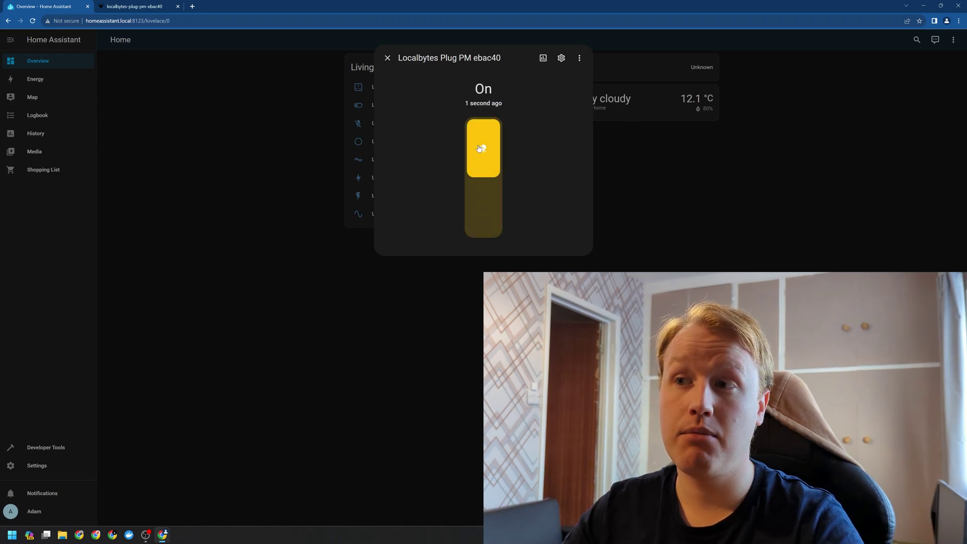
{"action": "left_click", "coordinate": [479, 148]}
{"action": "left_click", "coordinate": [458, 319]}
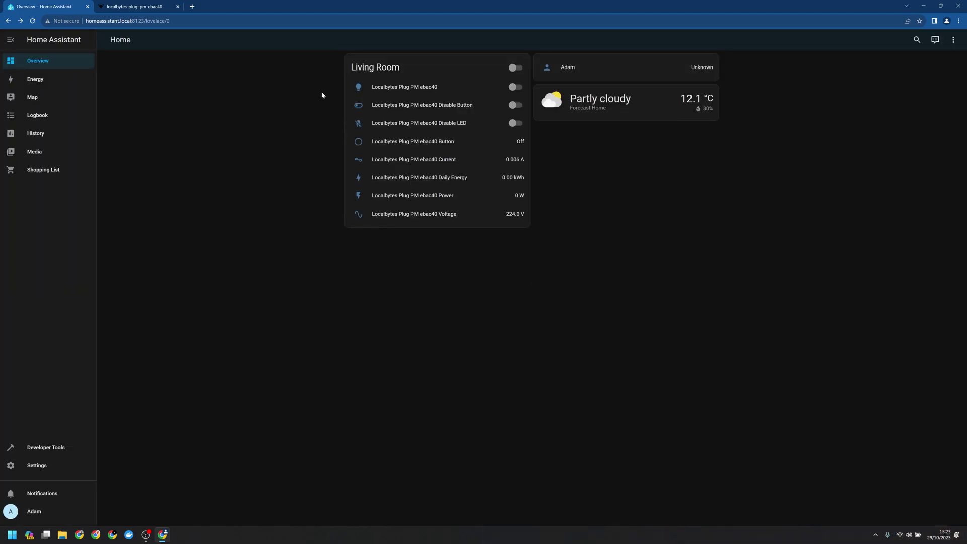
Rename the plug's device to 'Livingroom Lamp' from its device page
{"action": "left_click", "coordinate": [411, 92]}
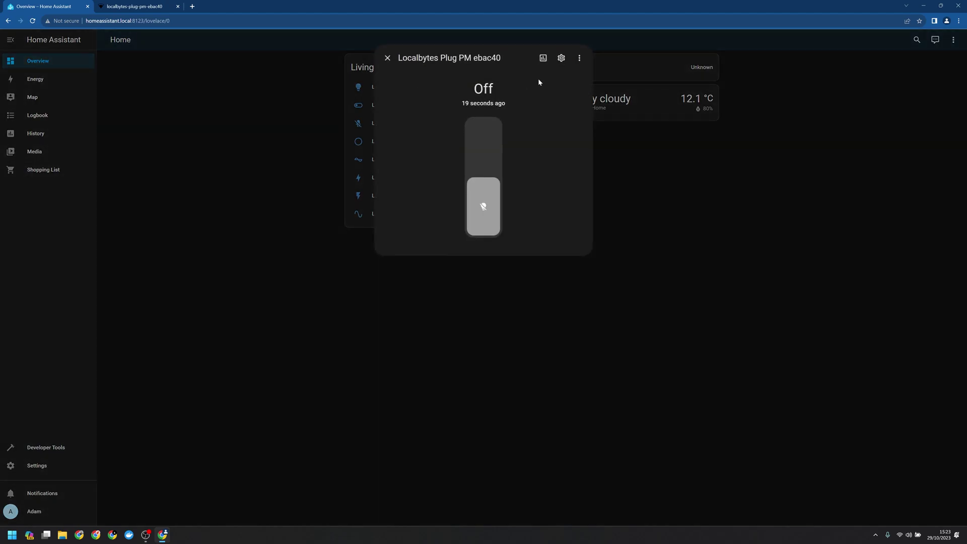
{"action": "left_click", "coordinate": [579, 58]}
{"action": "left_click", "coordinate": [568, 80]}
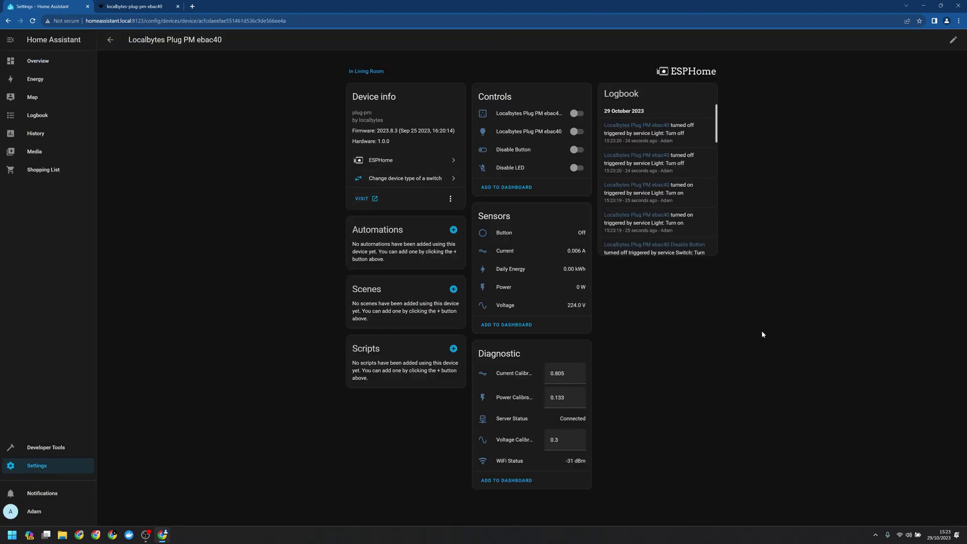
{"action": "left_click", "coordinate": [952, 40]}
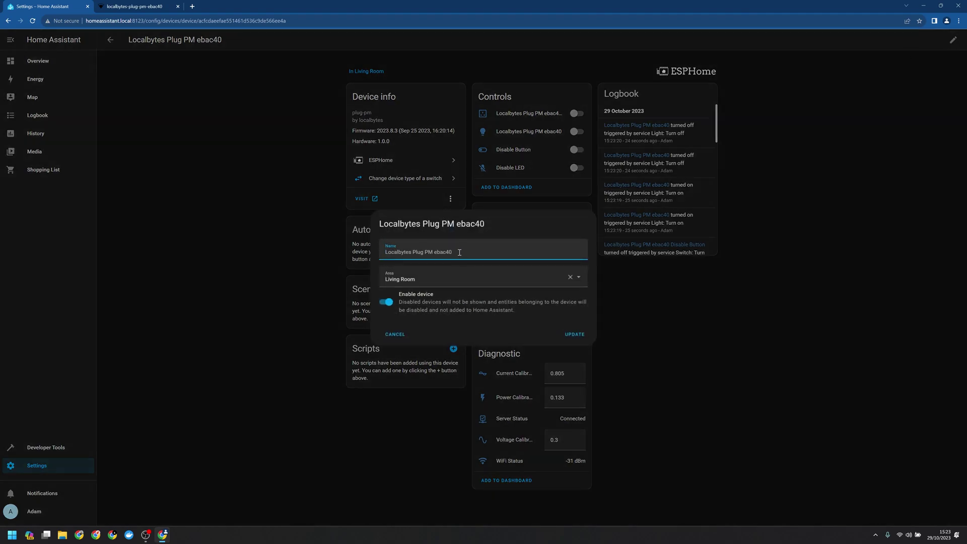
{"action": "key", "text": "ctrl+a"}
{"action": "type", "text": "Livingroom Lamp"}
{"action": "left_click", "coordinate": [574, 334]}
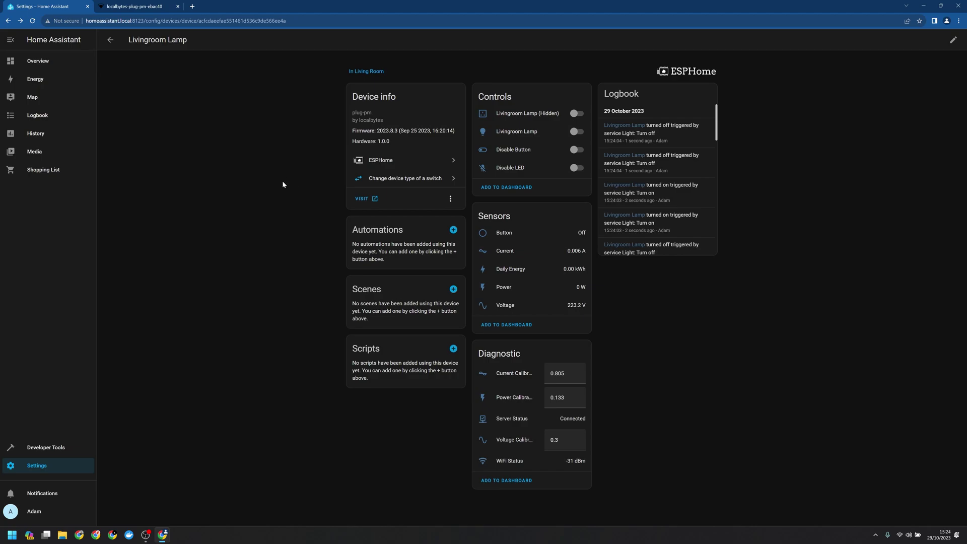
Install the ESPHome add-on (version 2023.10.3) from the Add-on Store
{"action": "left_click", "coordinate": [37, 469]}
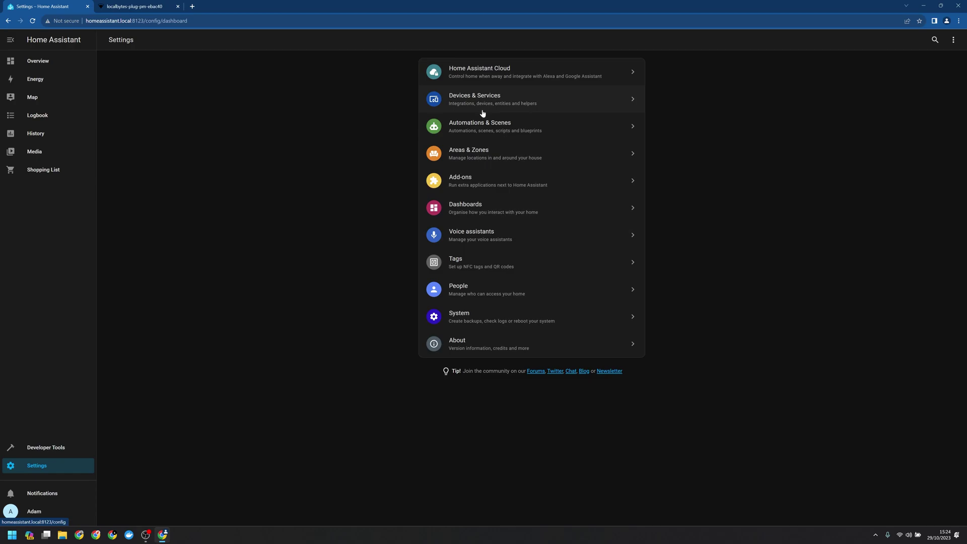
{"action": "left_click", "coordinate": [483, 176]}
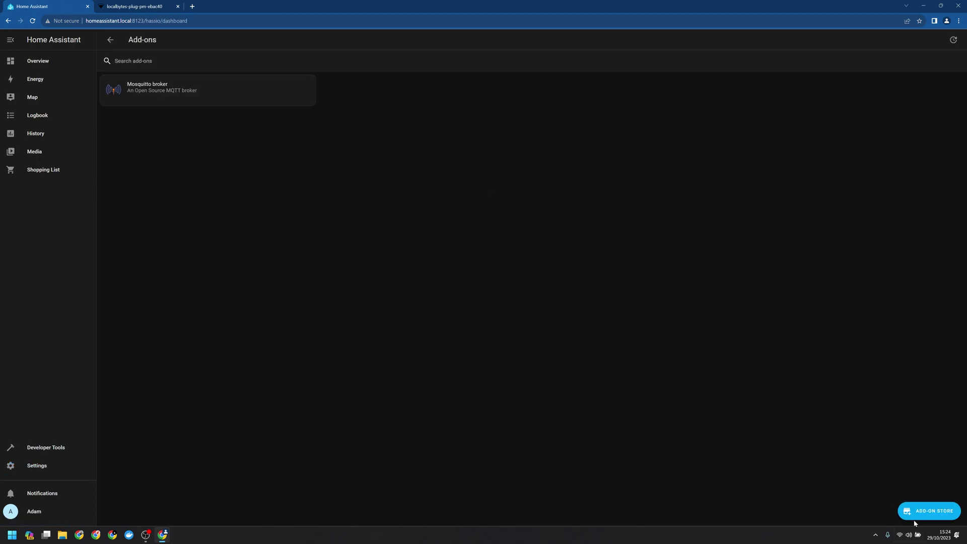
{"action": "left_click", "coordinate": [919, 510]}
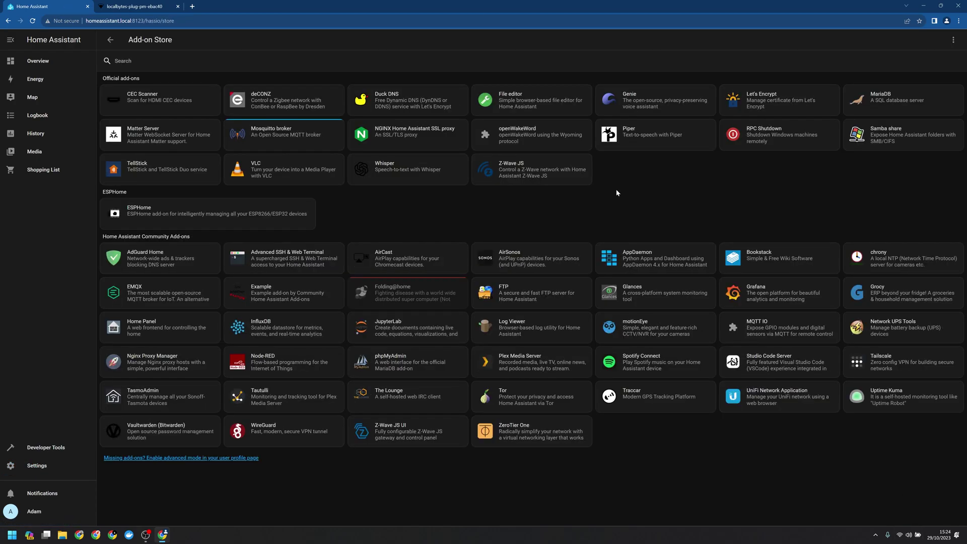
{"action": "left_click", "coordinate": [190, 220]}
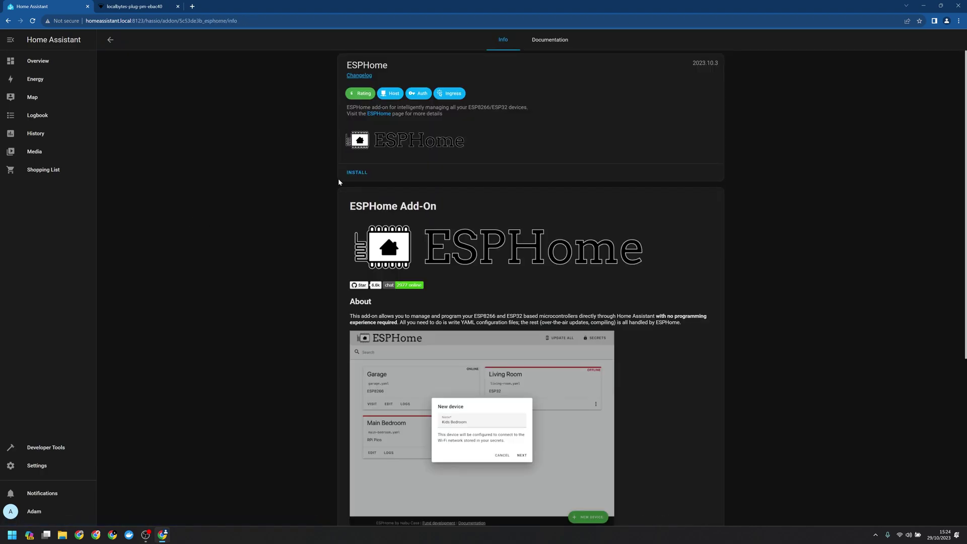
{"action": "left_click", "coordinate": [356, 172]}
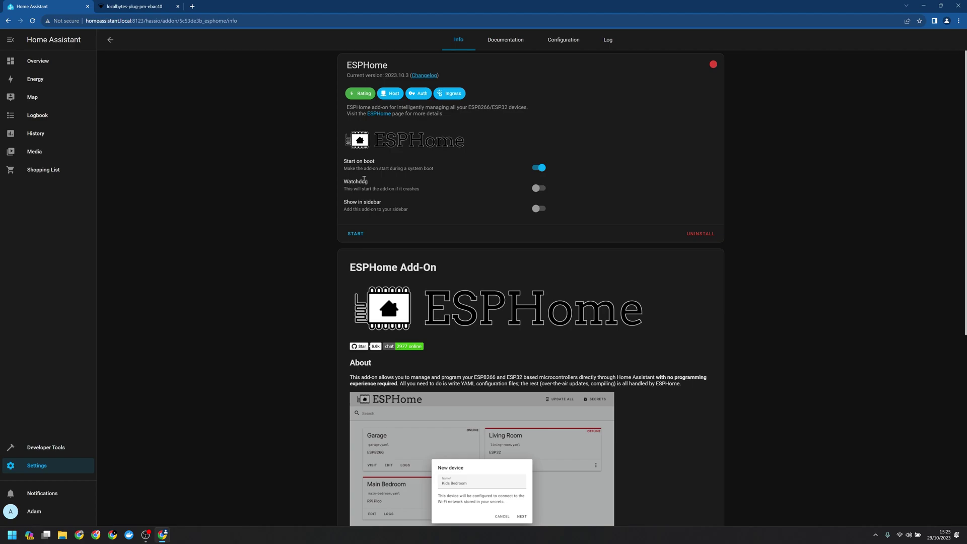
Enable Watchdog, then adopt the plug as 'Livingroom Lamp' using the saved LocalBytes Wi-Fi credentials
{"action": "left_click", "coordinate": [540, 189]}
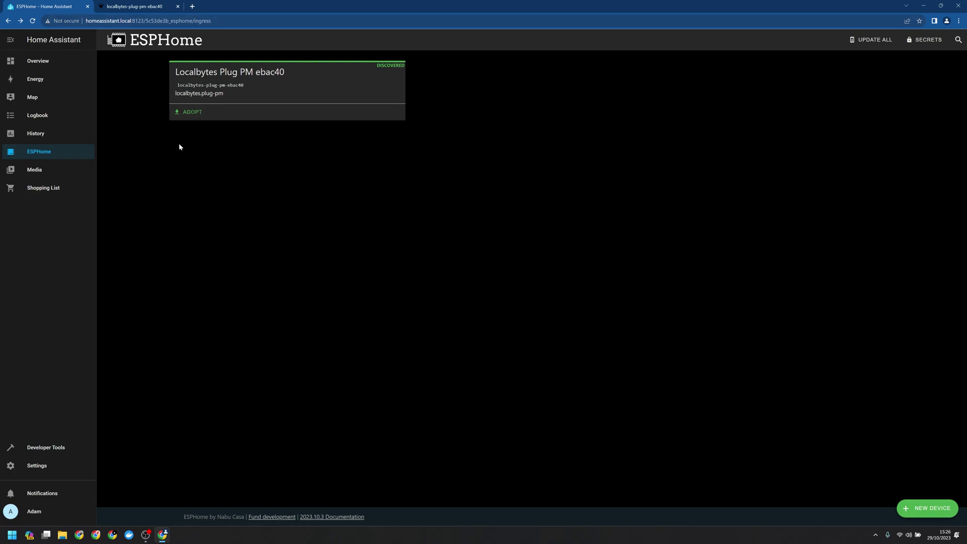
{"action": "left_click", "coordinate": [188, 112]}
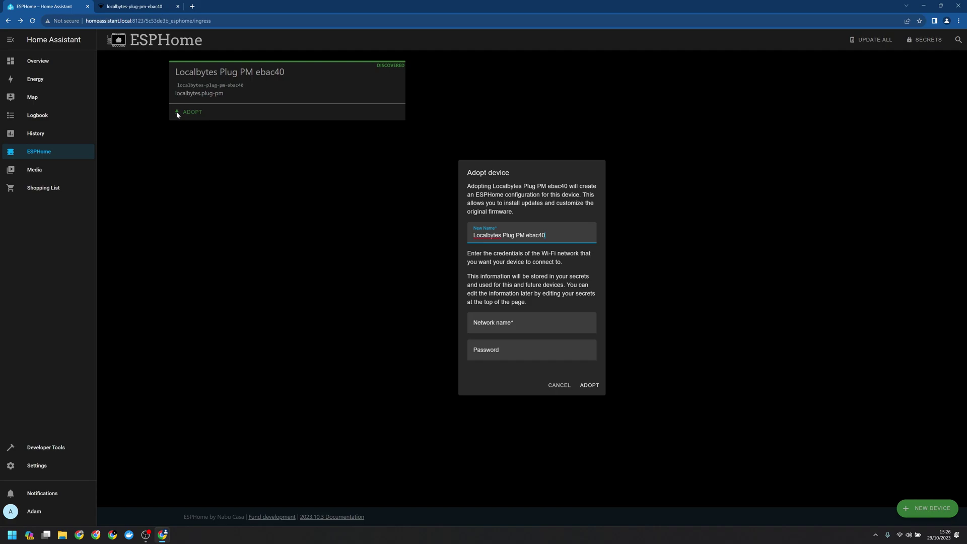
{"action": "key", "text": "ctrl+a"}
{"action": "type", "text": "Livingroo"}
{"action": "key", "text": "Tab"}
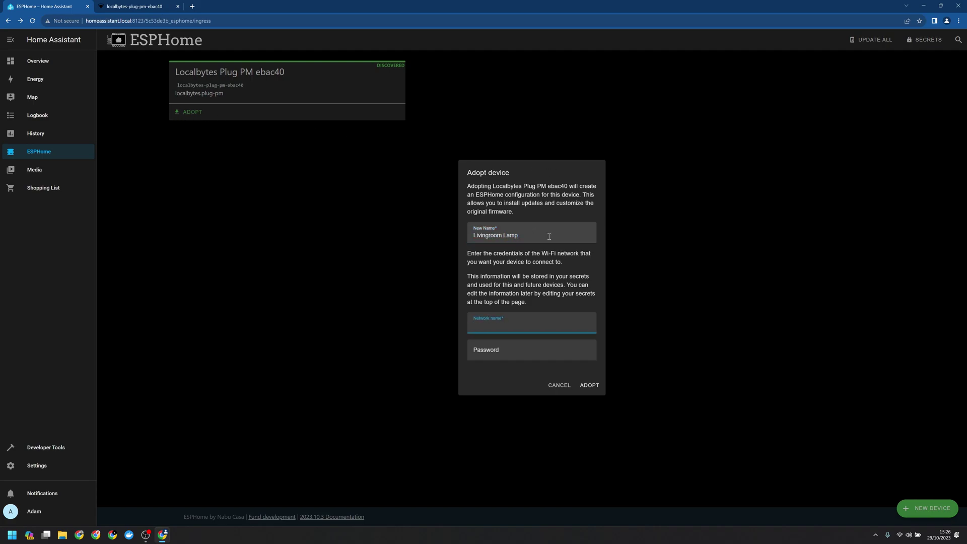
{"action": "key", "text": "Down"}
{"action": "key", "text": "Return"}
{"action": "key", "text": "Tab"}
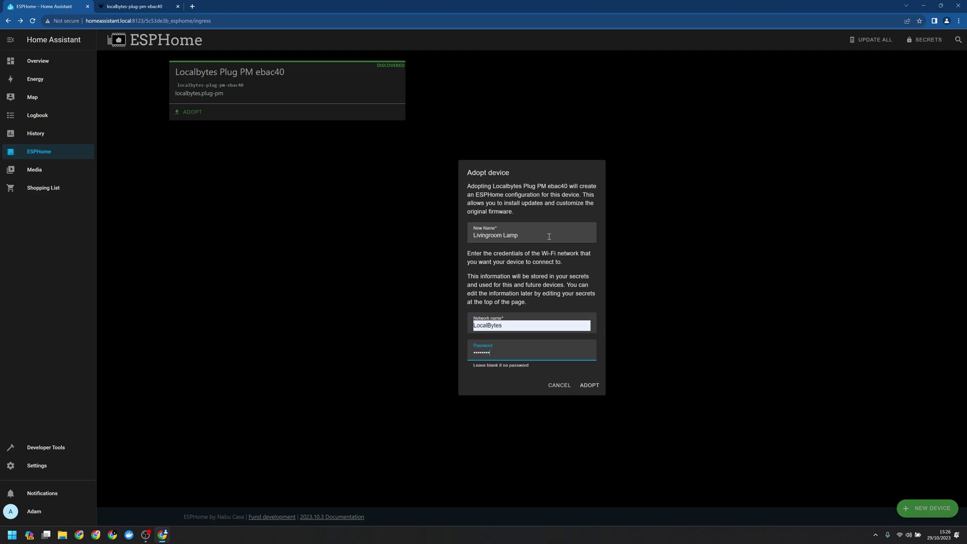
{"action": "key", "text": "Return"}
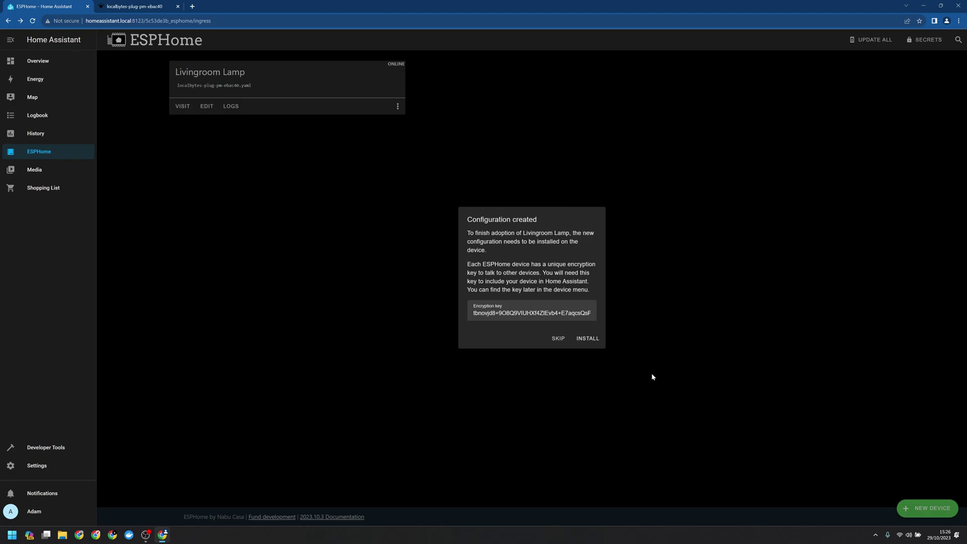
Install the new configuration onto Livingroom Lamp and close the finished install log
{"action": "left_click", "coordinate": [587, 338]}
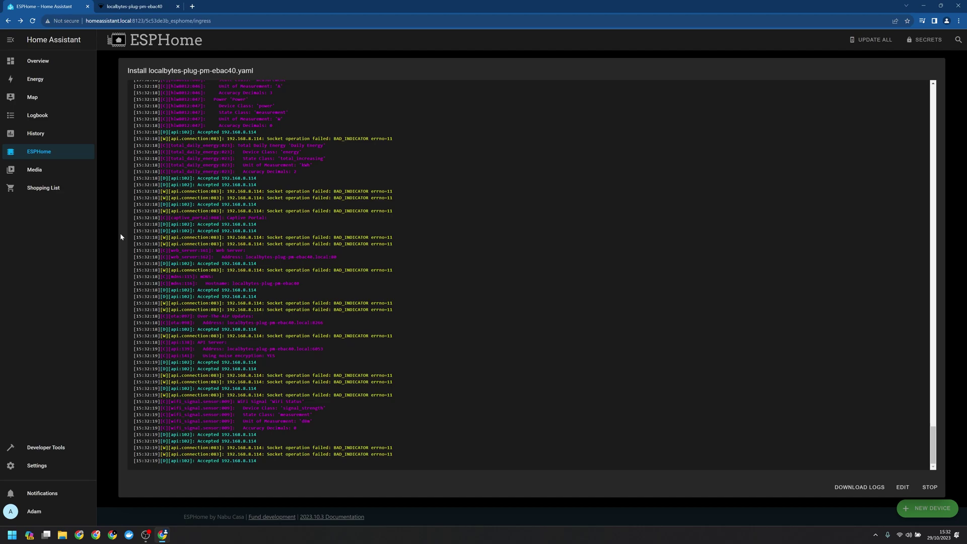
{"action": "left_click", "coordinate": [120, 232]}
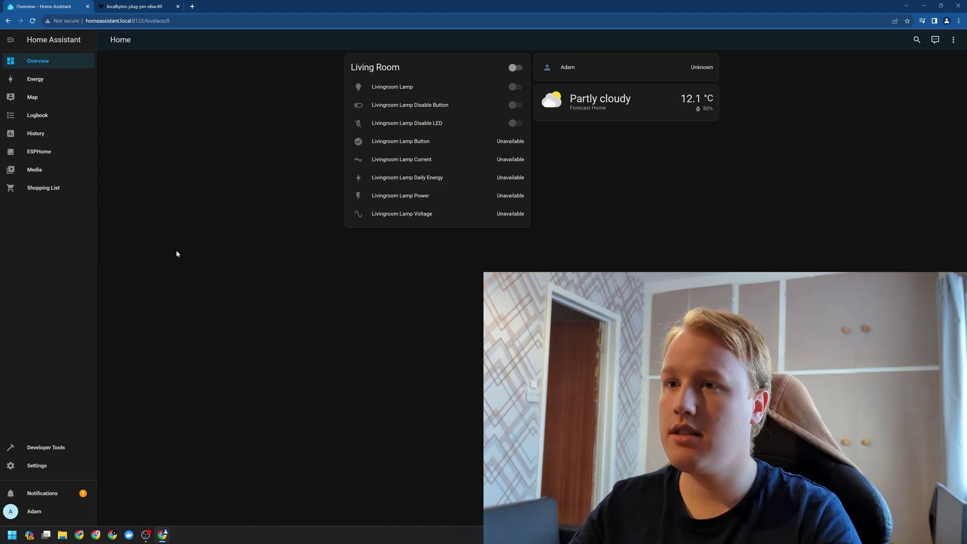
In Devices & Services, reconfigure the first discovered Localbytes Plug PM ebac40 card
{"action": "left_click", "coordinate": [50, 466]}
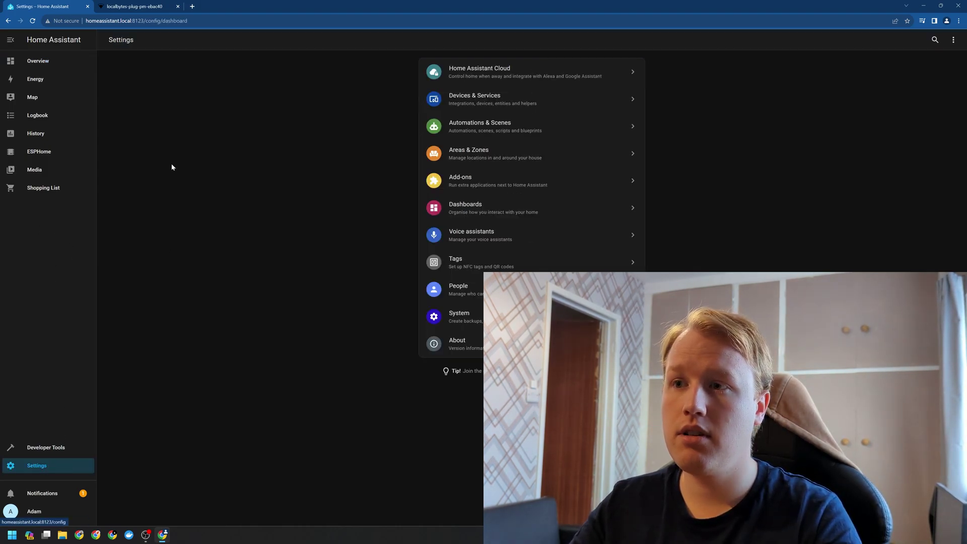
{"action": "left_click", "coordinate": [492, 96]}
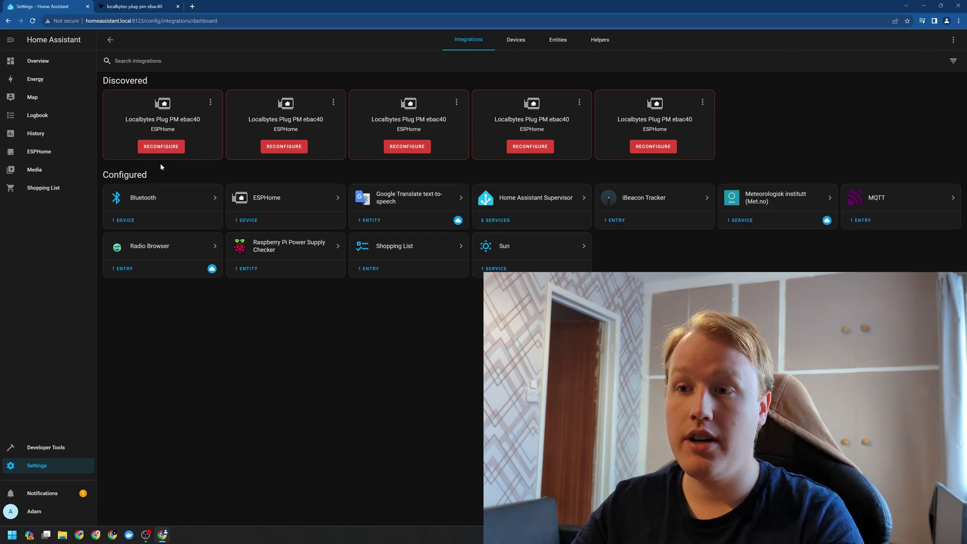
{"action": "left_click", "coordinate": [154, 150]}
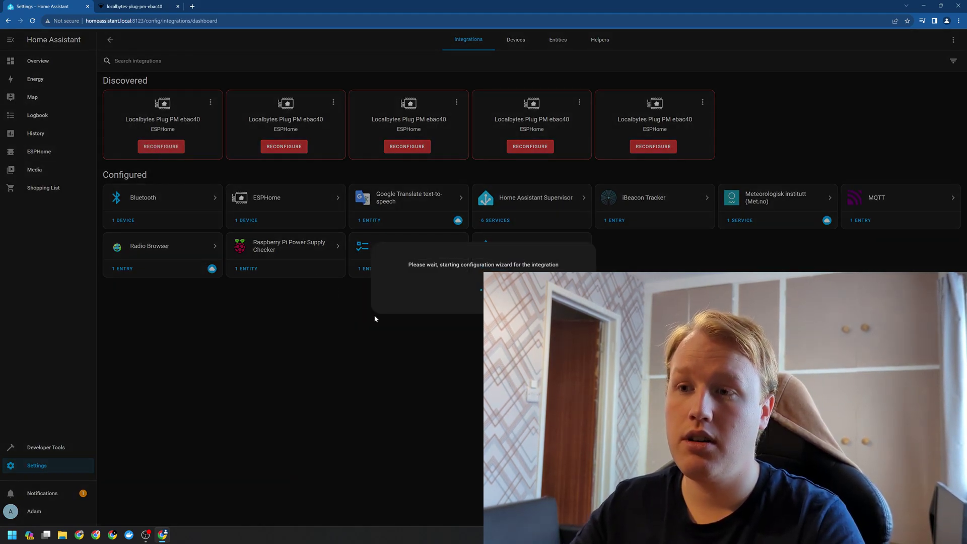